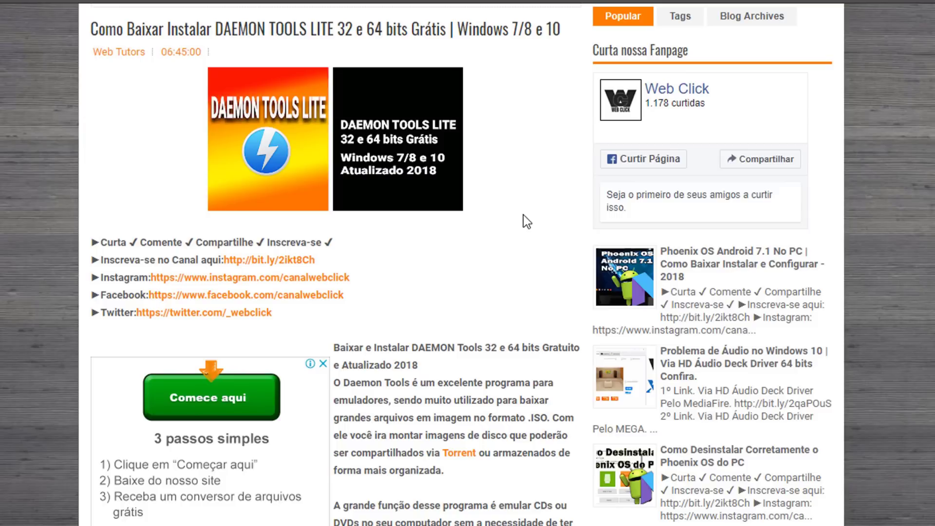
Step: Open the developer's direct download link for DAEMON Tools Lite given in the article
{"action": "scroll", "coordinate": [292, 277], "scroll_direction": "down", "scroll_amount": 6}
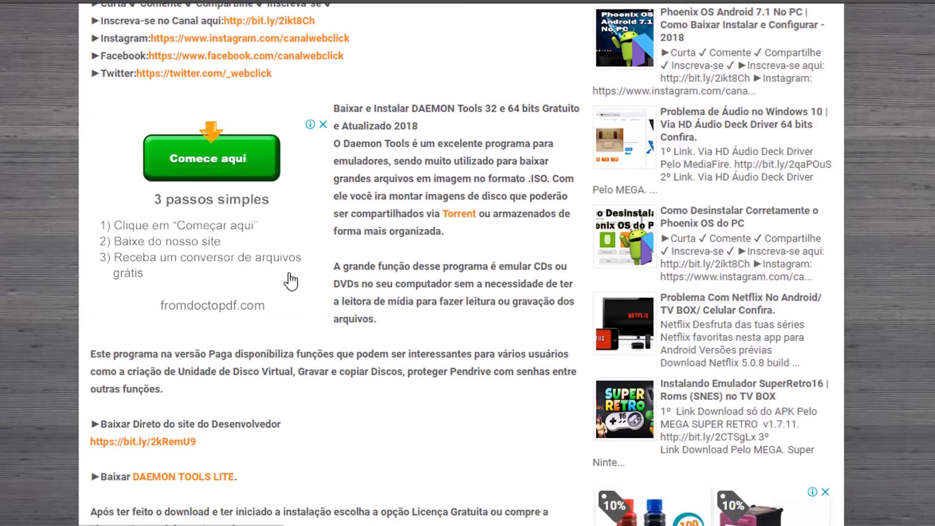
{"action": "scroll", "coordinate": [295, 280], "scroll_direction": "down", "scroll_amount": 1}
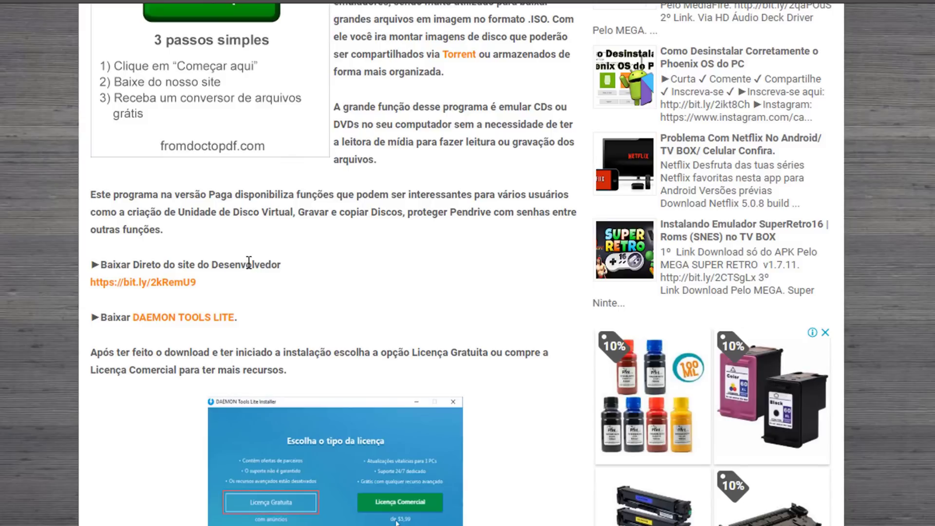
{"action": "right_click", "coordinate": [169, 284]}
{"action": "left_click", "coordinate": [223, 299]}
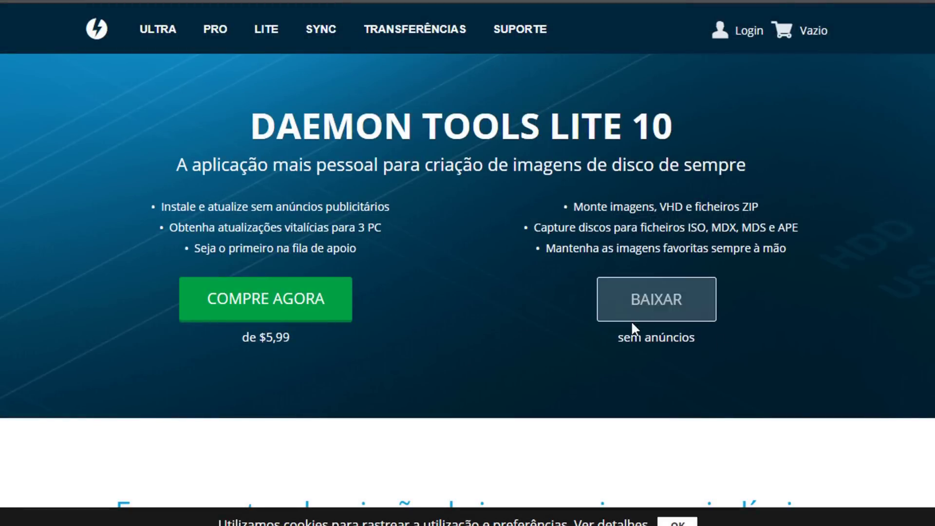
Step: Download the free version, save DTLiteInstaller to the desktop, and place its icon near the middle of the desktop
{"action": "left_click", "coordinate": [665, 298]}
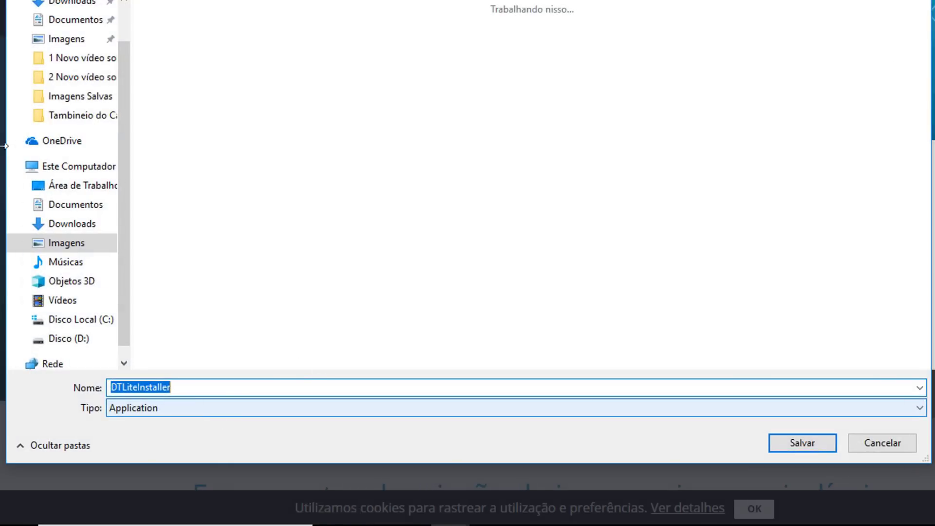
{"action": "left_click", "coordinate": [105, 186]}
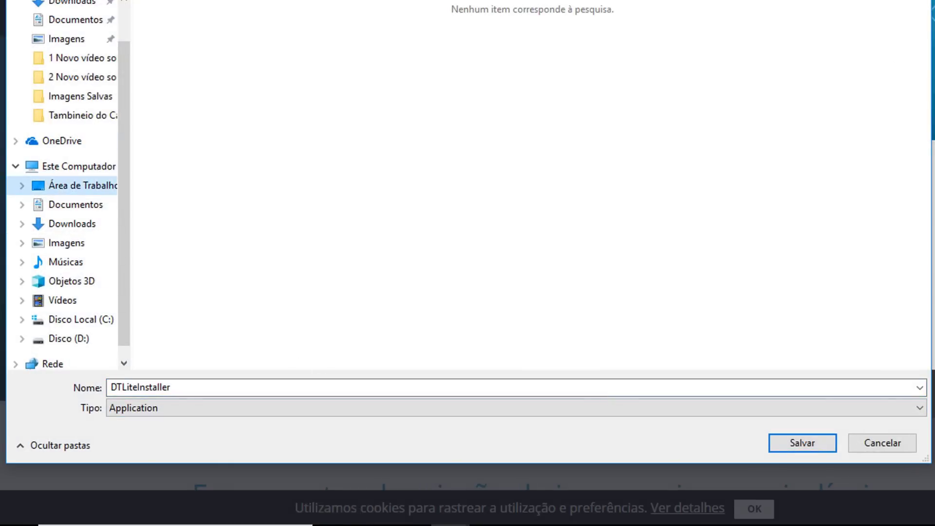
{"action": "left_click", "coordinate": [799, 444]}
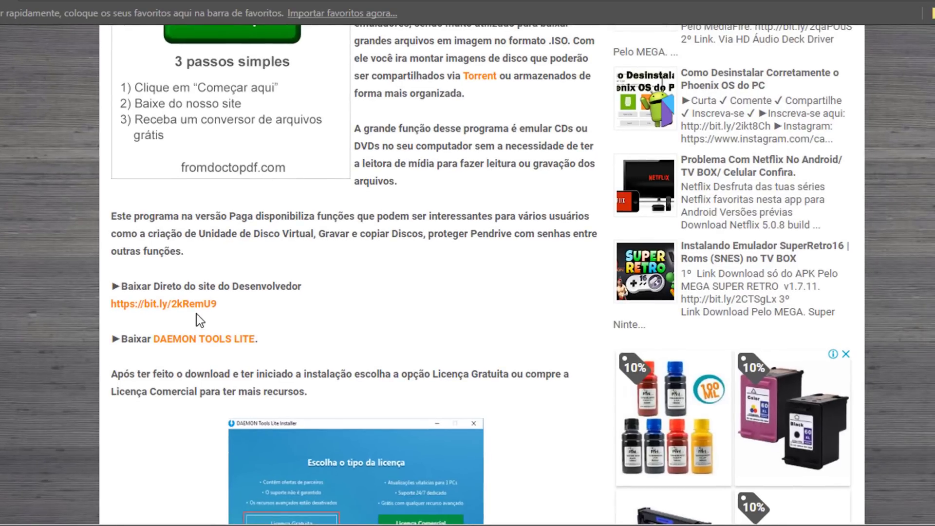
{"action": "left_click", "coordinate": [202, 339]}
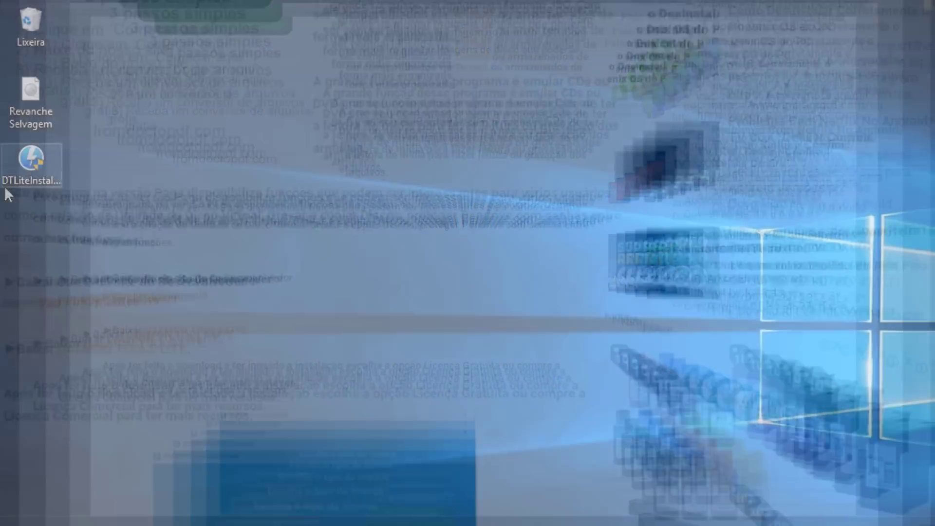
{"action": "left_click_drag", "start_coordinate": [19, 164], "coordinate": [598, 274]}
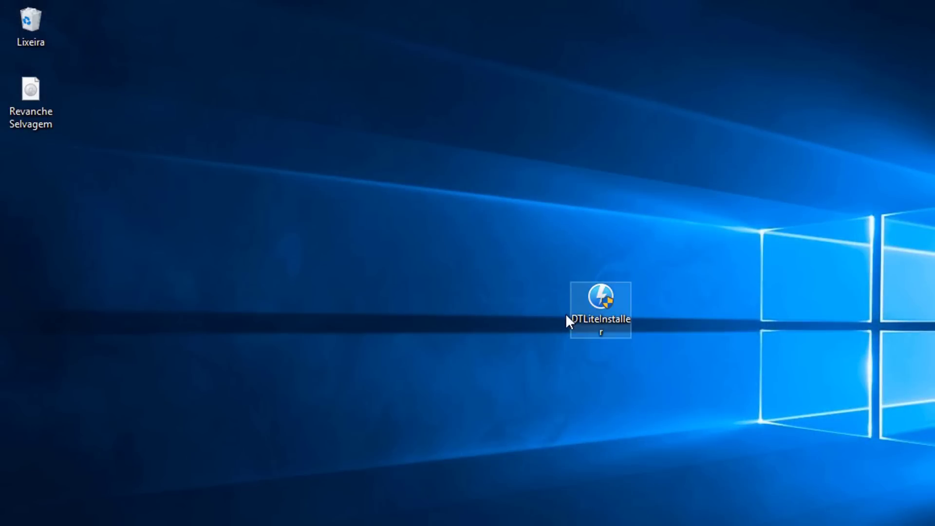
Step: Check the file type of the Revanche Selvagem image in its properties
{"action": "left_click", "coordinate": [37, 98]}
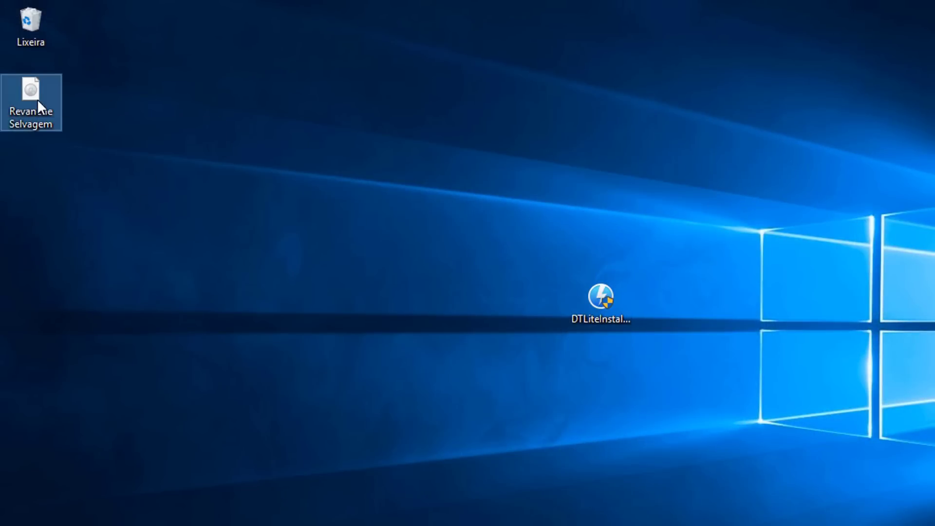
{"action": "right_click", "coordinate": [37, 98]}
{"action": "left_click", "coordinate": [195, 523]}
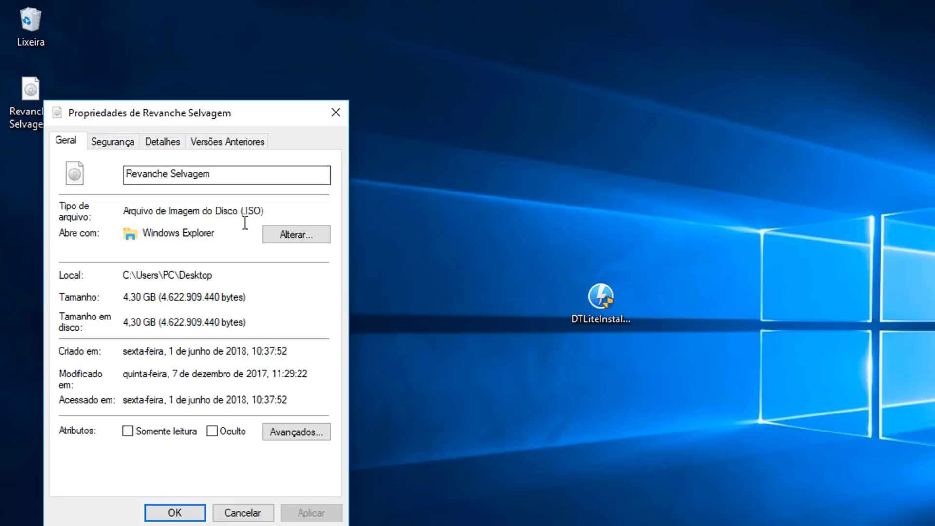
{"action": "left_click", "coordinate": [336, 112]}
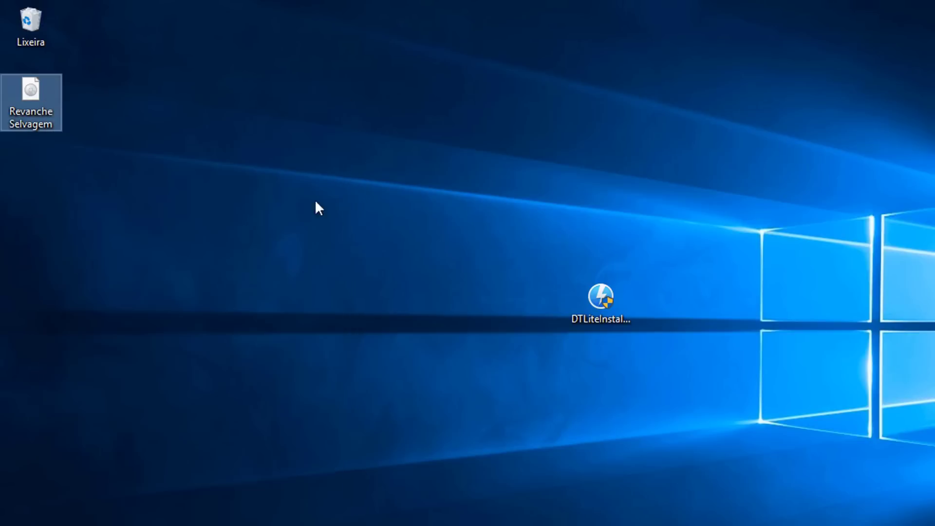
Step: Run DTLiteInstaller as administrator with the free license (Licença Gratuita) and start the installation
{"action": "right_click", "coordinate": [615, 294]}
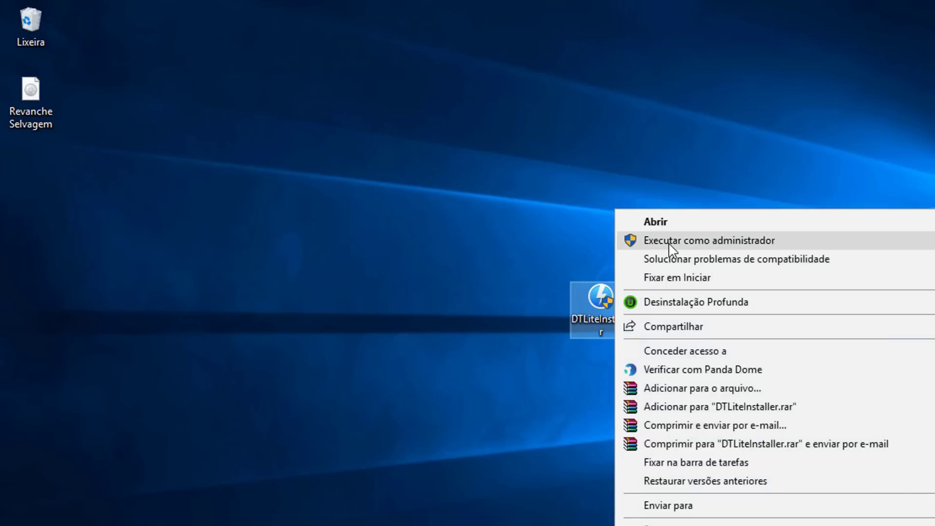
{"action": "left_click", "coordinate": [671, 247]}
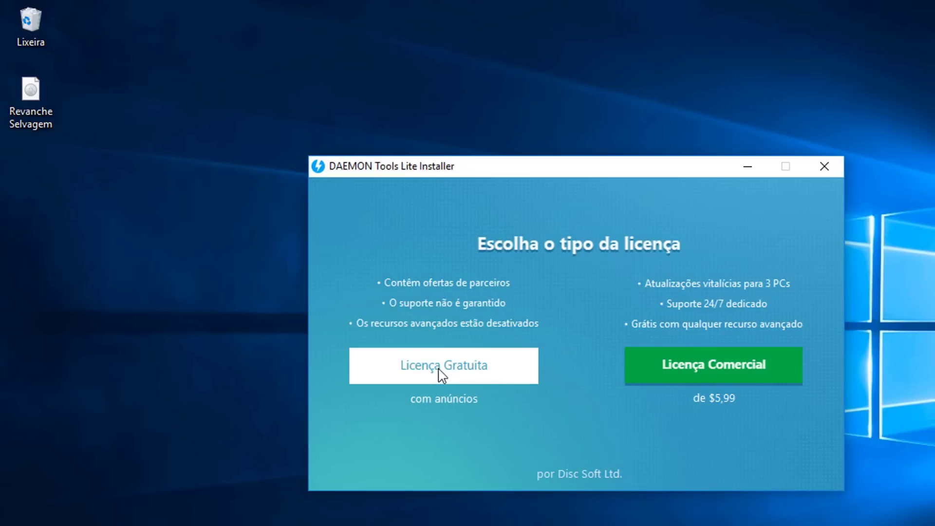
{"action": "left_click", "coordinate": [467, 377]}
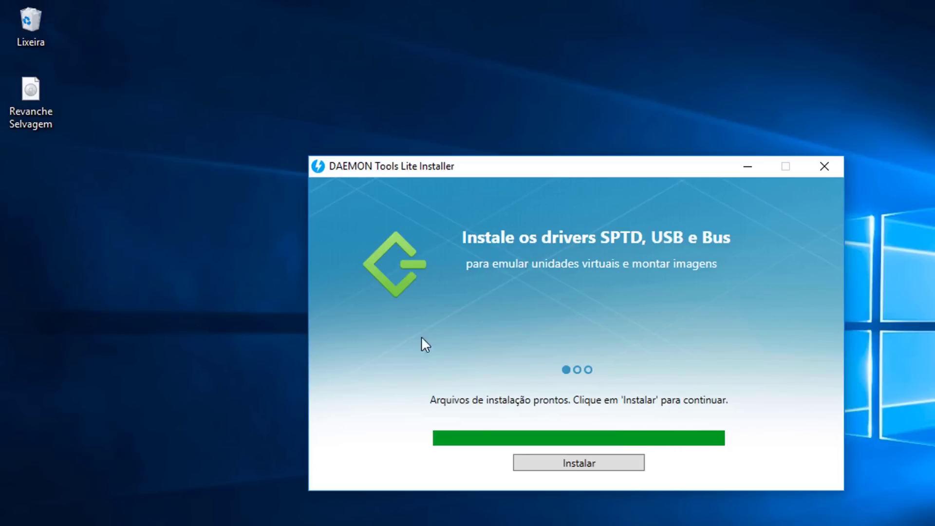
{"action": "left_click", "coordinate": [582, 465]}
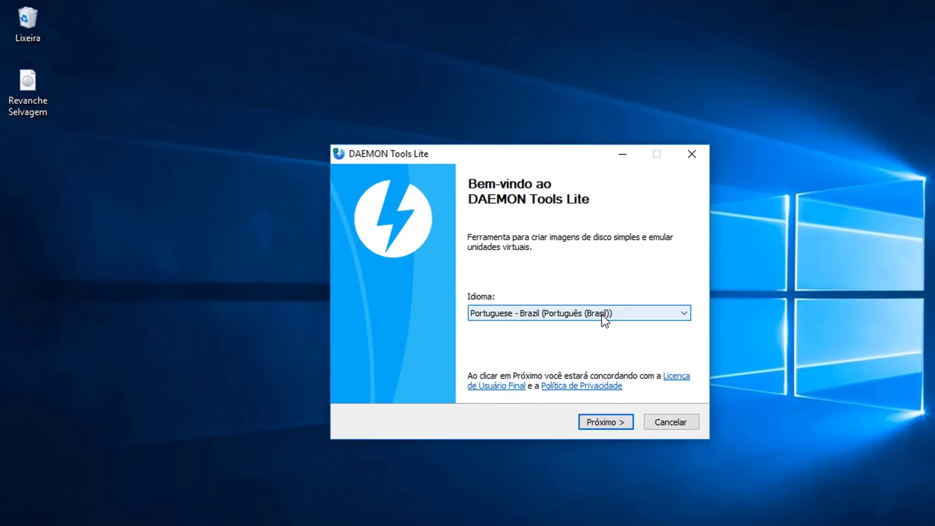
Step: Set the setup language to Portuguese - Brazil and continue with the free license (Licença Gratuita)
{"action": "left_click", "coordinate": [601, 314]}
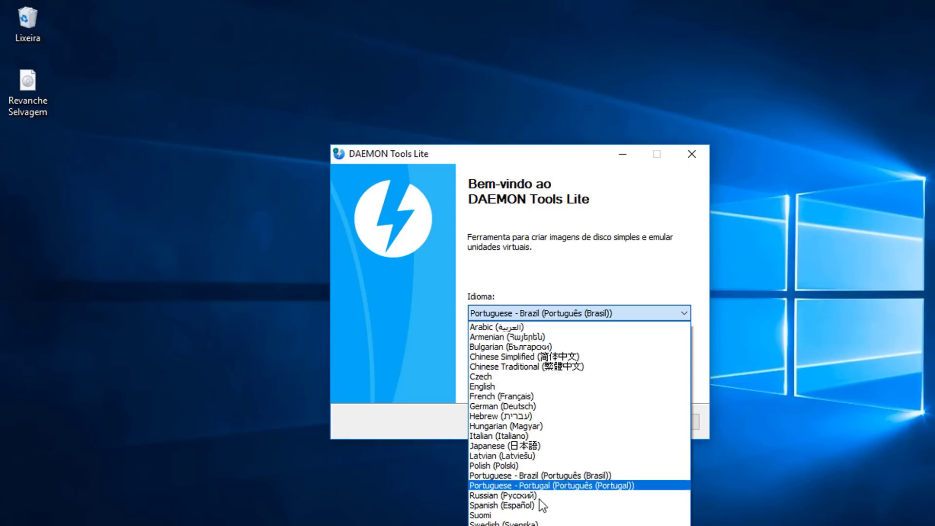
{"action": "left_click", "coordinate": [565, 476]}
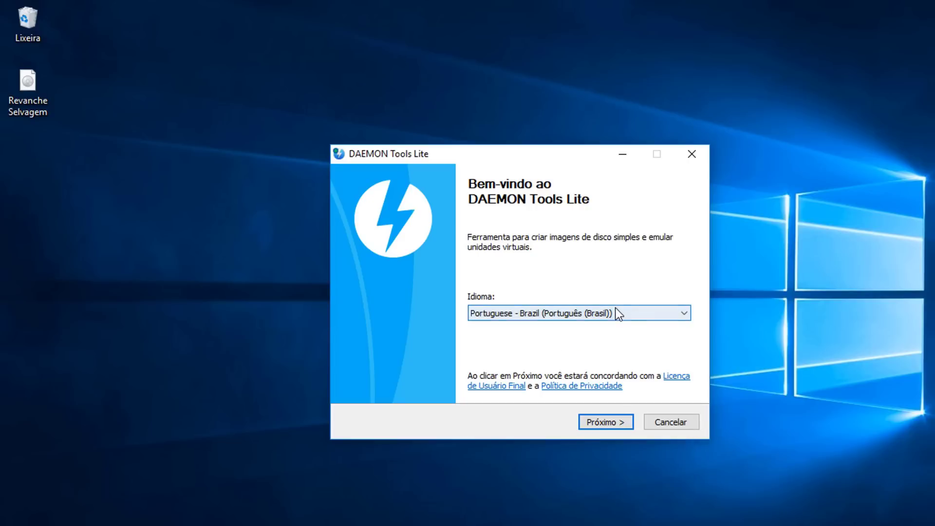
{"action": "left_click", "coordinate": [604, 423]}
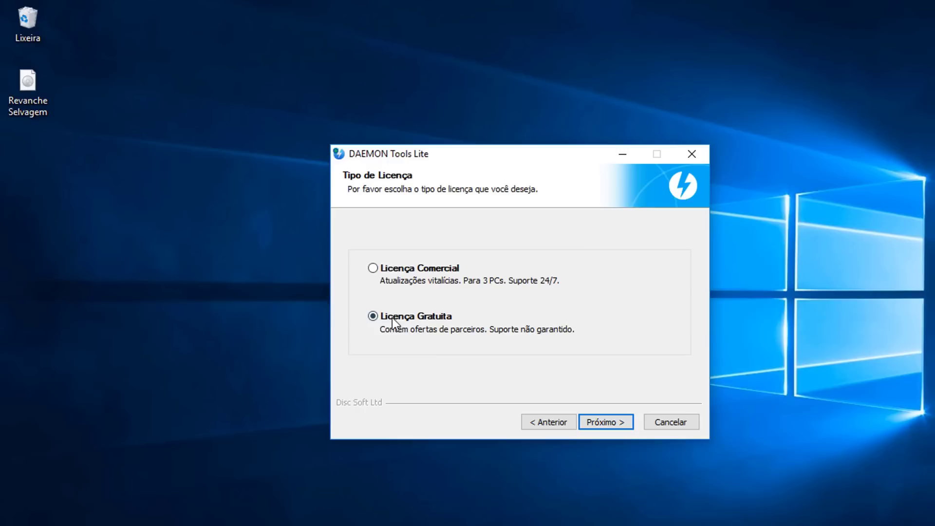
{"action": "left_click", "coordinate": [604, 423]}
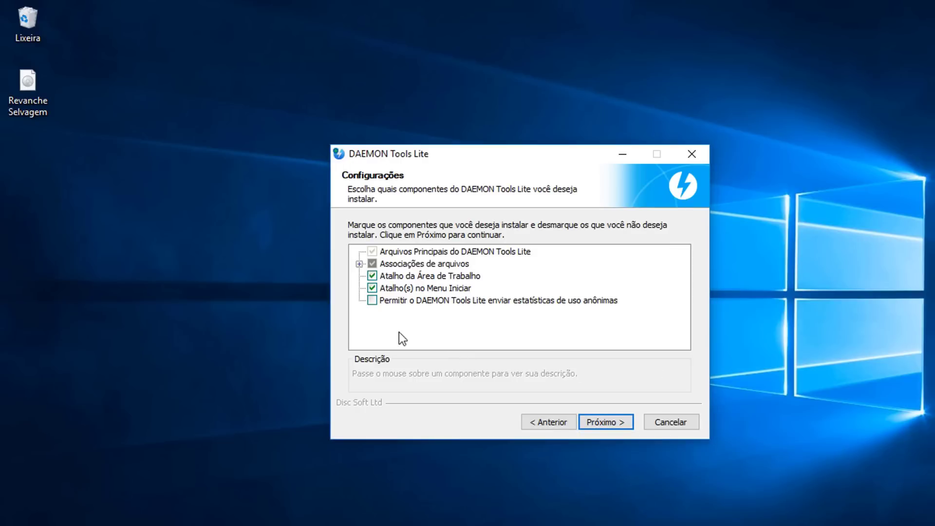
Step: Exclude the Start menu shortcuts from the components and decline the Avast Free Antivirus offer
{"action": "left_click", "coordinate": [372, 288]}
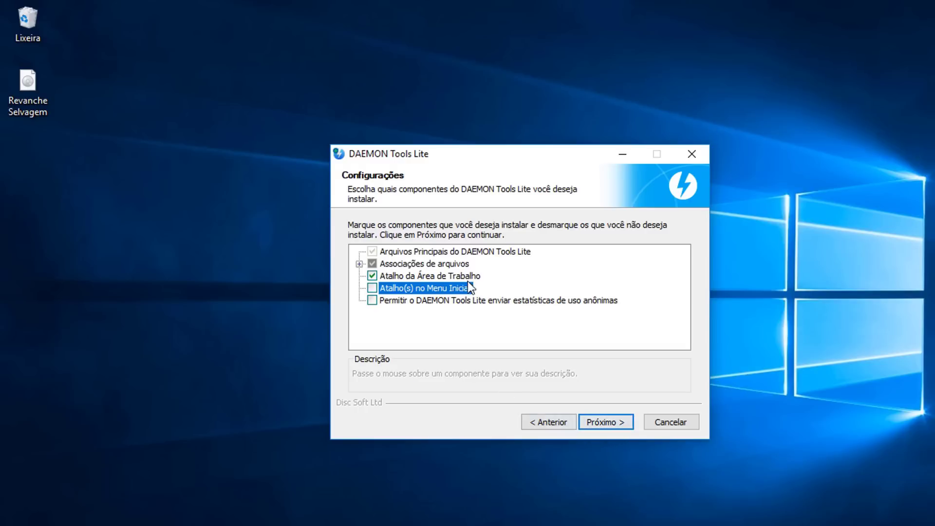
{"action": "left_click", "coordinate": [613, 429]}
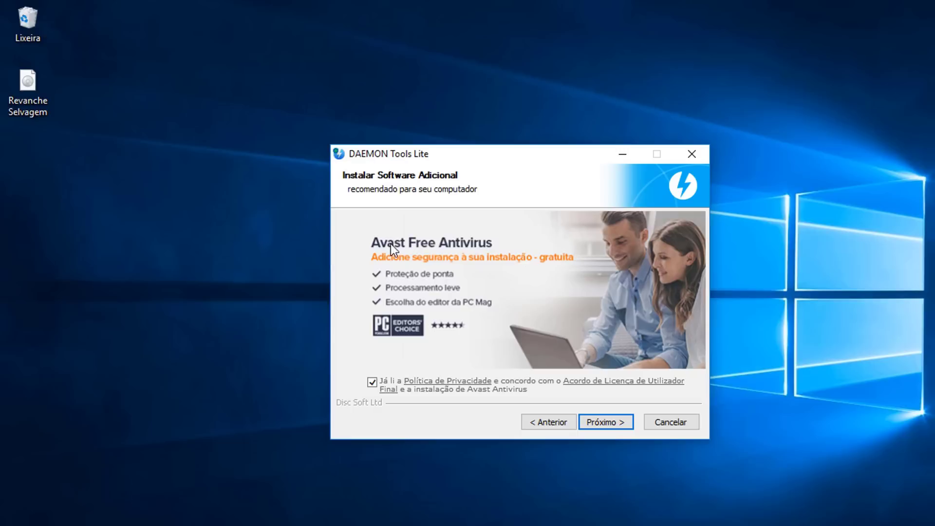
{"action": "left_click", "coordinate": [373, 383]}
{"action": "left_click", "coordinate": [604, 427]}
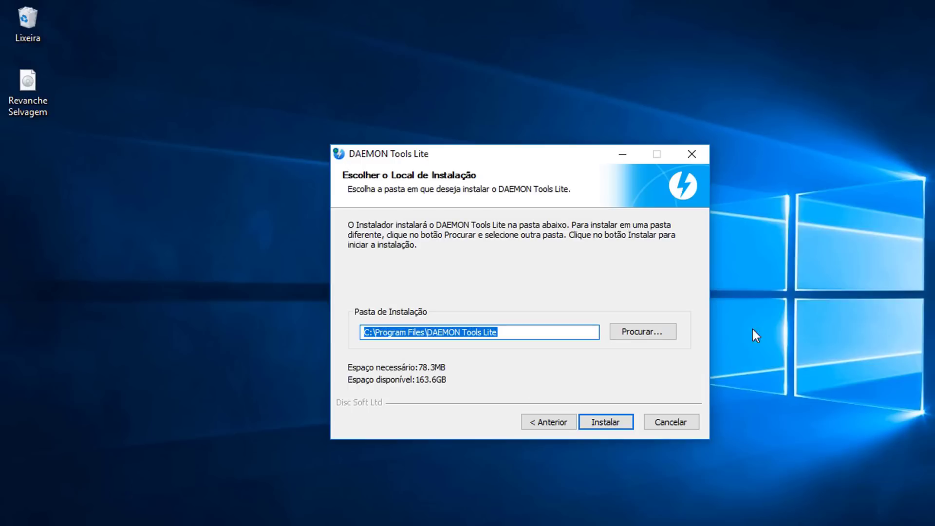
Step: Install into C:\Program Files\DAEMON Tools Lite and close the setup with the launch option disabled
{"action": "left_click", "coordinate": [608, 425]}
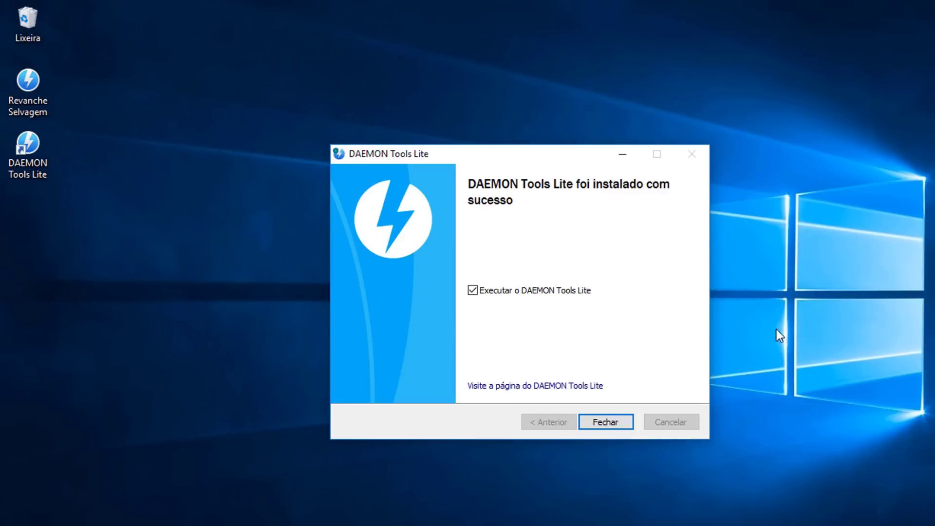
{"action": "left_click", "coordinate": [473, 292]}
{"action": "left_click", "coordinate": [609, 422]}
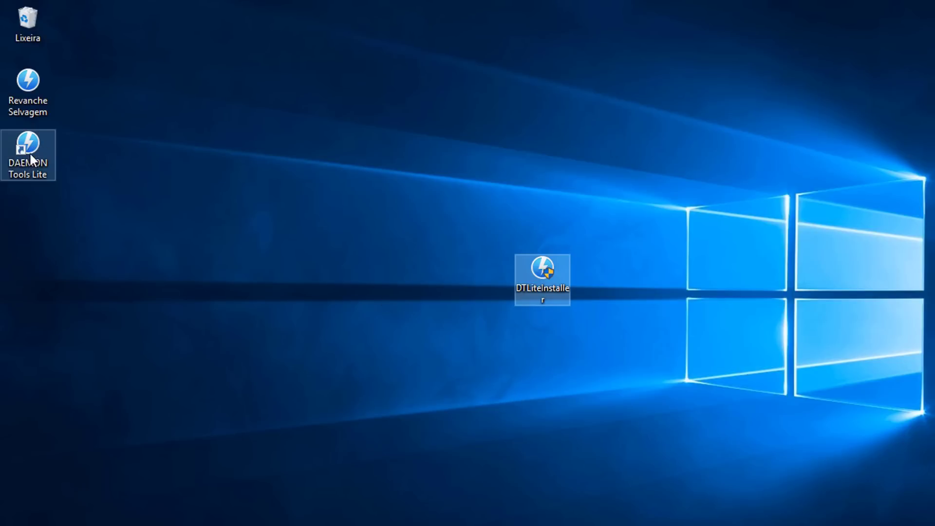
Step: Open DAEMON Tools Lite from its desktop shortcut
{"action": "left_click", "coordinate": [31, 93]}
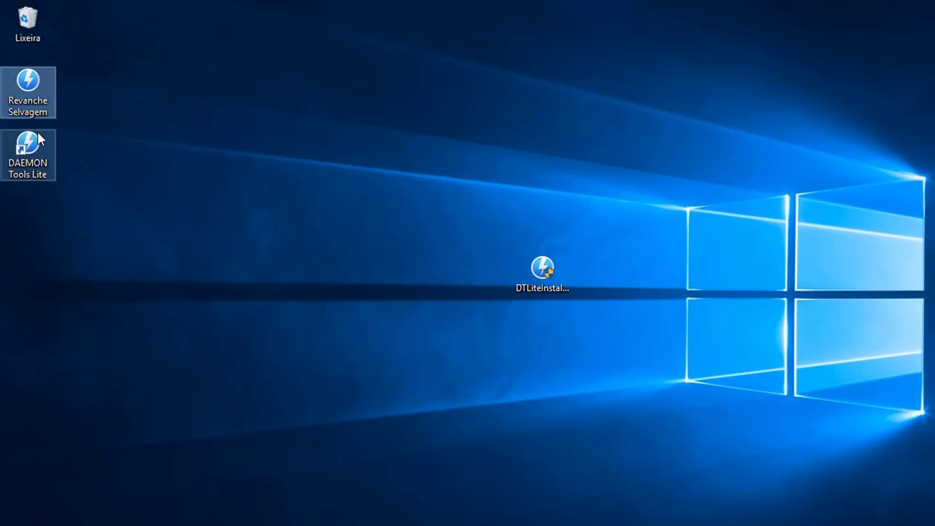
{"action": "mouse_move", "coordinate": [32, 91]}
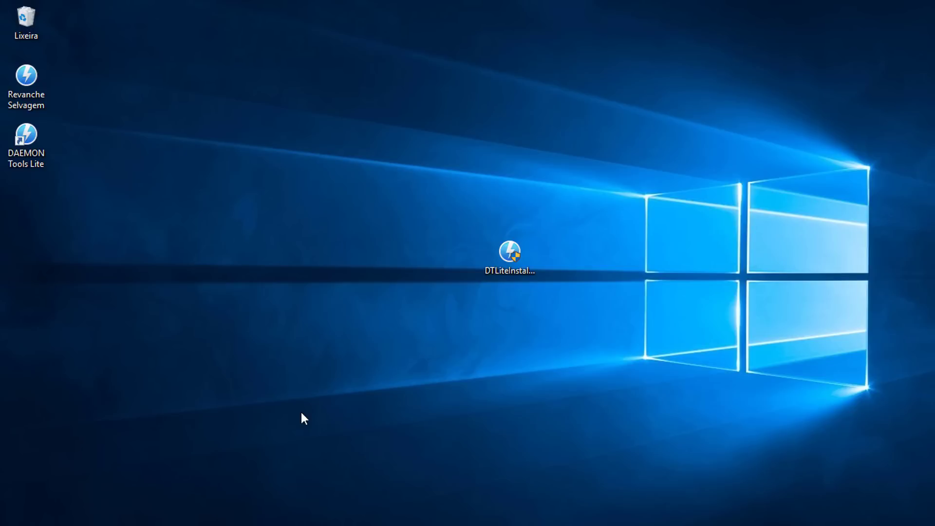
{"action": "right_click", "coordinate": [36, 131]}
{"action": "left_click", "coordinate": [94, 198]}
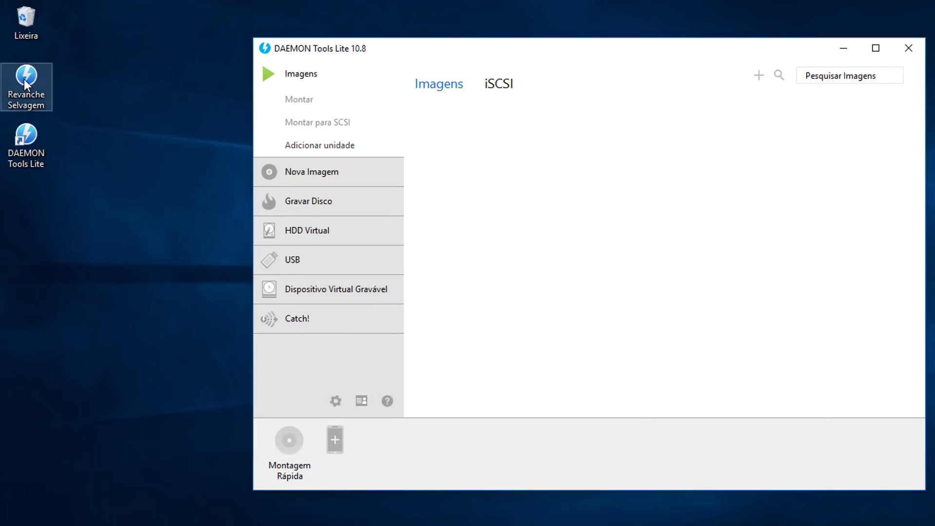
Step: Quick-mount the Revanche Selvagem image from the desktop folder (Área de Trabalho)
{"action": "left_click", "coordinate": [290, 446]}
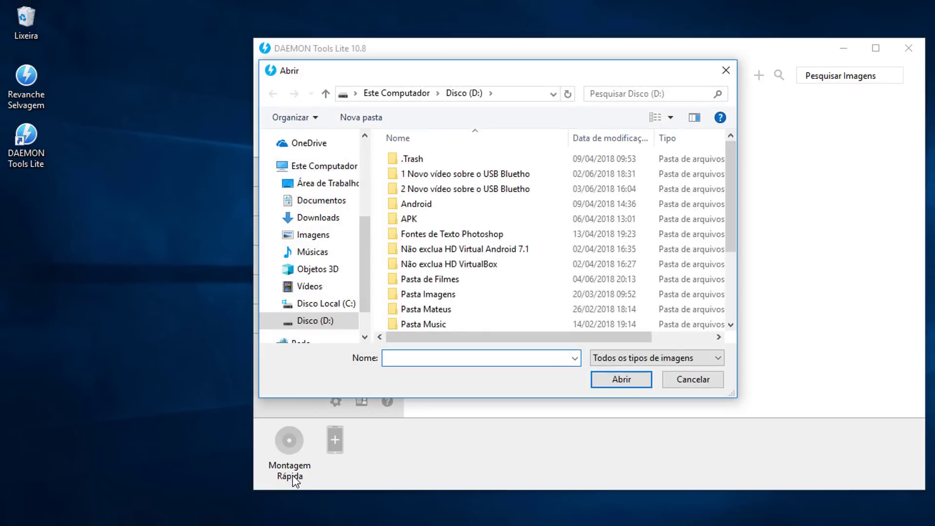
{"action": "left_click", "coordinate": [316, 183]}
{"action": "left_click", "coordinate": [429, 164]}
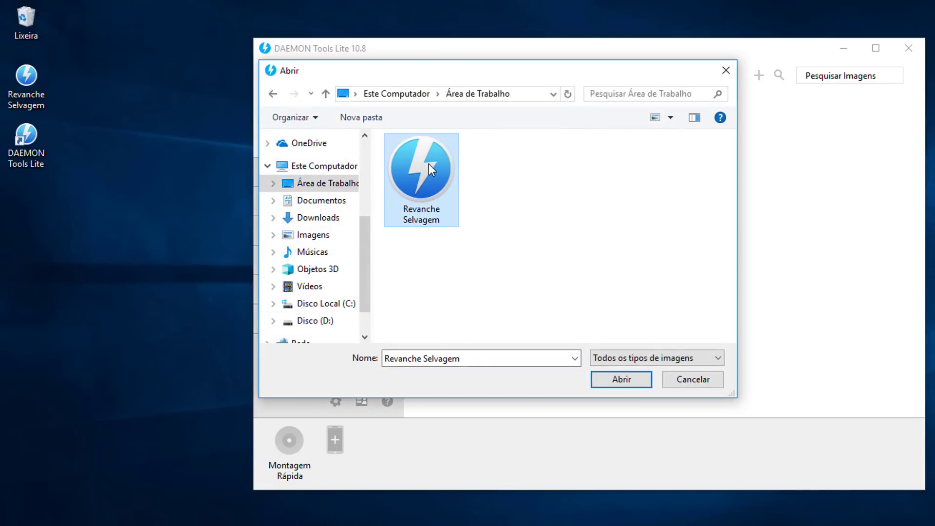
{"action": "left_click", "coordinate": [637, 385]}
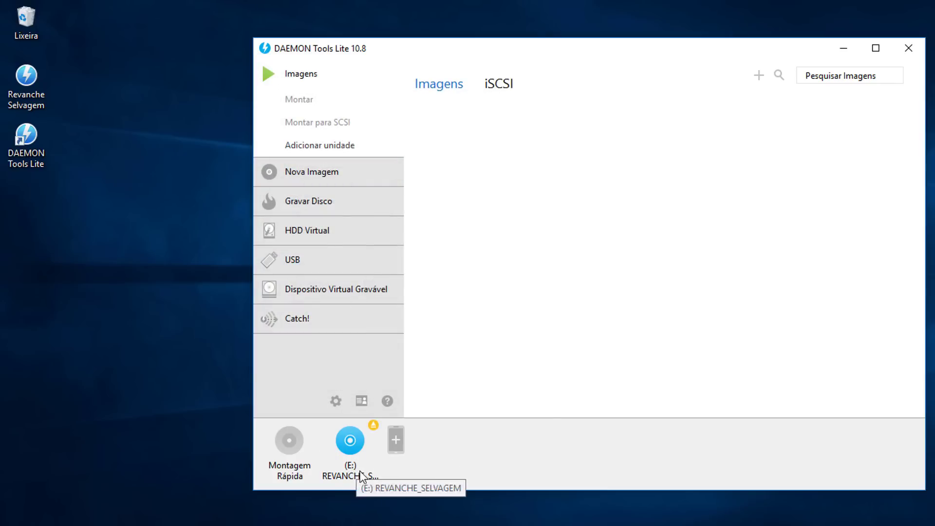
Step: Eject the REVANCHE_SELVAGEM drive (E:) through File Explorer and remove the empty virtual drive from DAEMON Tools Lite
{"action": "key", "text": "super+e"}
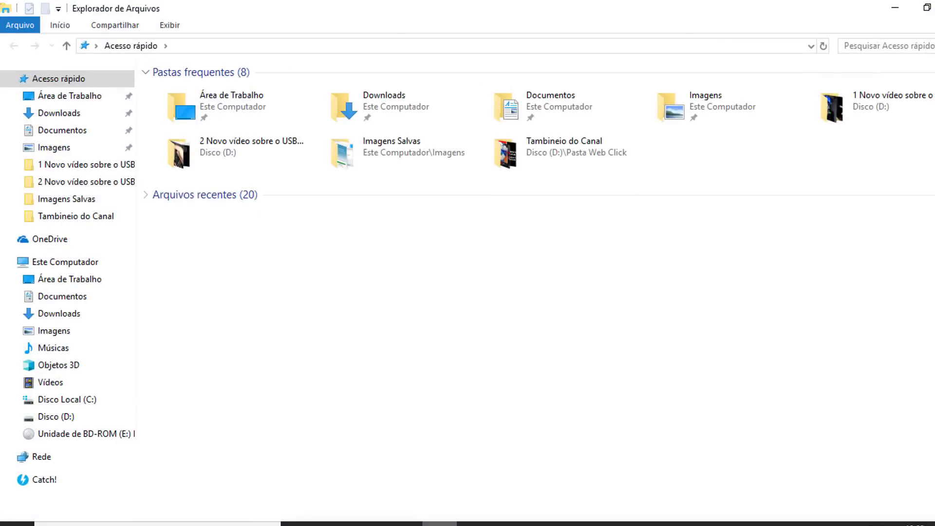
{"action": "double_click", "coordinate": [137, 413]}
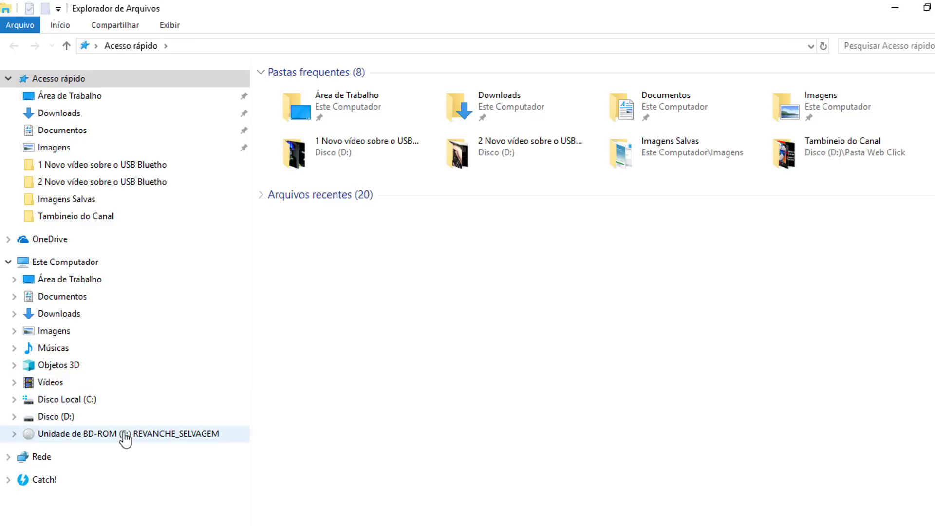
{"action": "right_click", "coordinate": [121, 434]}
{"action": "left_click", "coordinate": [170, 383]}
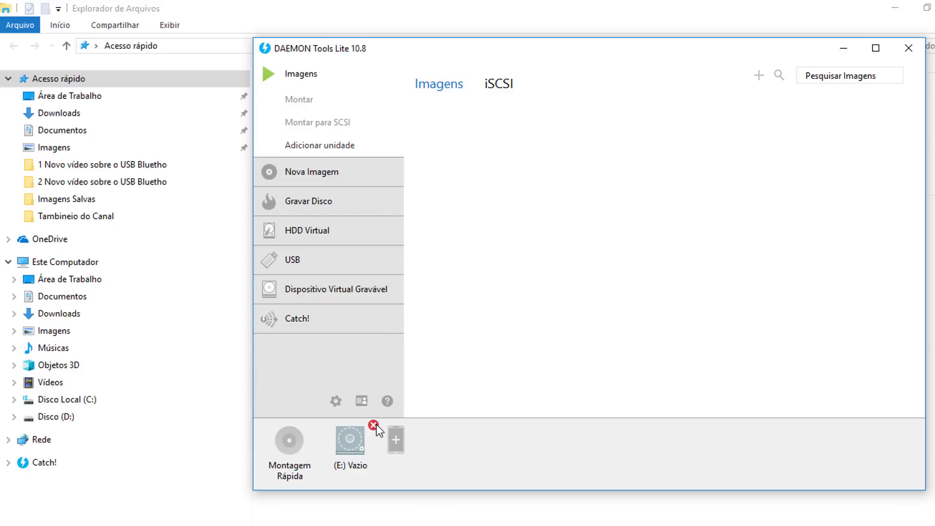
{"action": "left_click", "coordinate": [375, 427]}
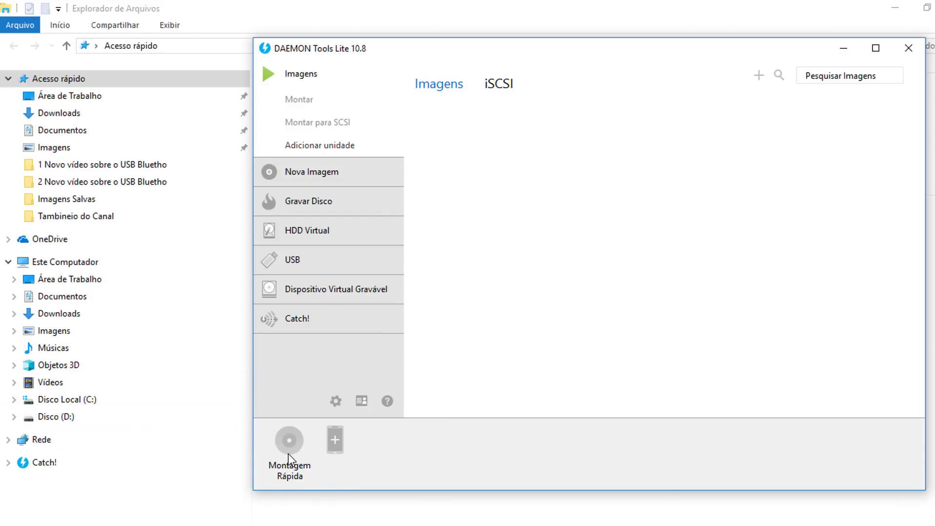
Step: Quick-mount the Windows 10 ISO image from Disco (D:)
{"action": "left_click", "coordinate": [289, 441]}
{"action": "left_click", "coordinate": [307, 275]}
{"action": "scroll", "coordinate": [525, 270], "scroll_direction": "down", "scroll_amount": 3}
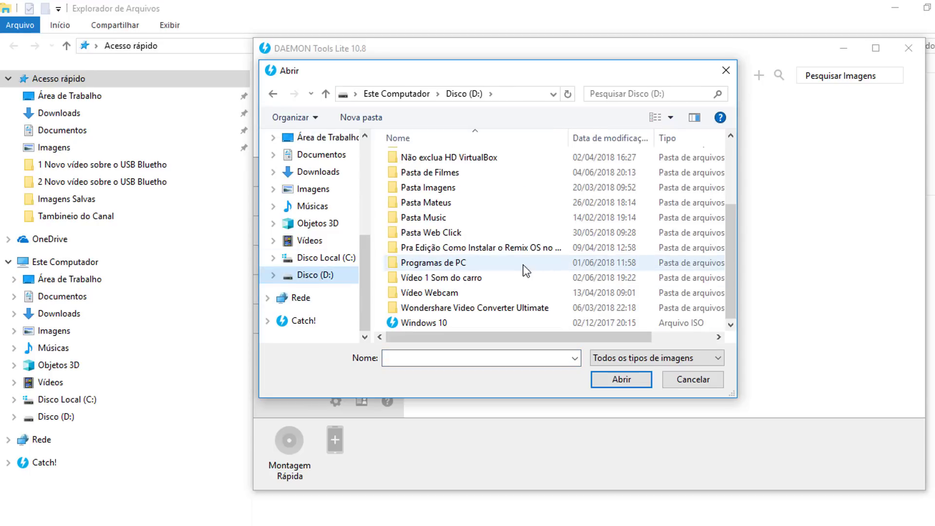
{"action": "left_click", "coordinate": [422, 324]}
{"action": "left_click", "coordinate": [622, 380]}
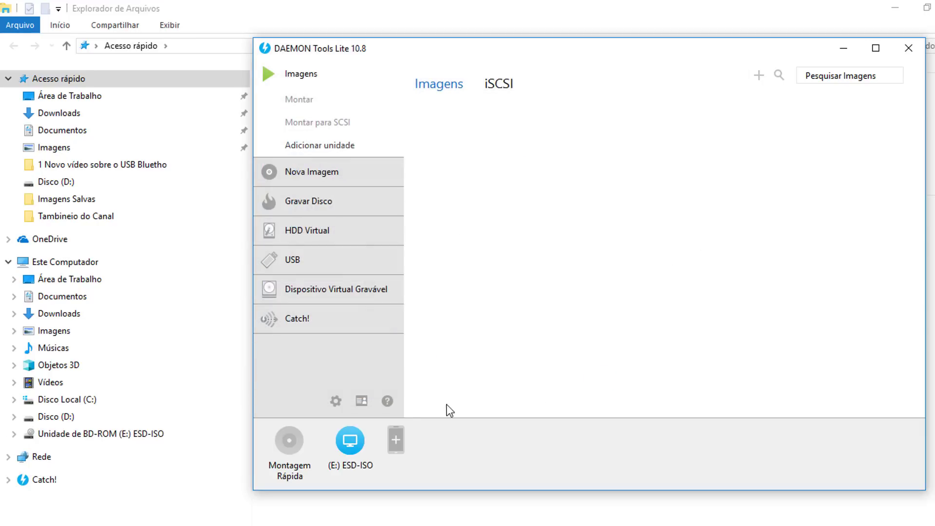
Step: Open the mounted ESD-ISO drive (E:) to view its files, close that window and minimize the remaining File Explorer window
{"action": "double_click", "coordinate": [350, 447]}
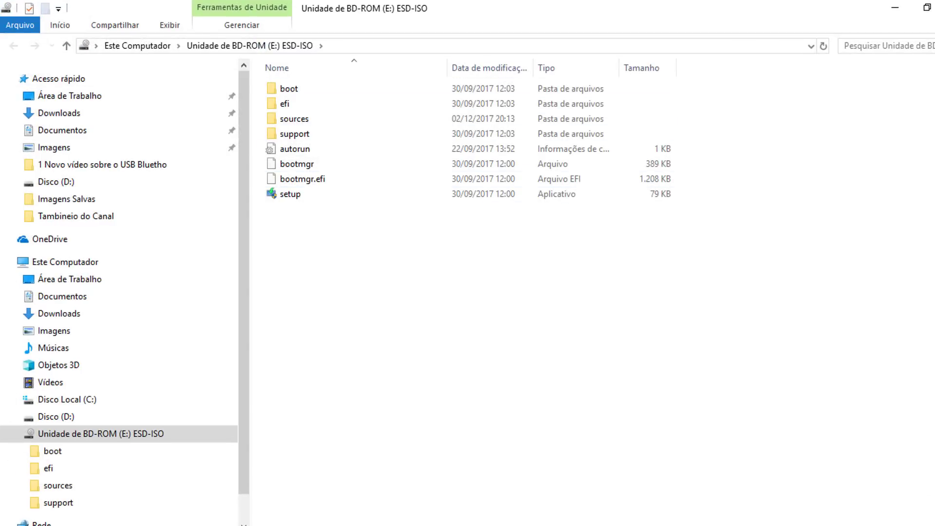
{"action": "left_click", "coordinate": [933, 7]}
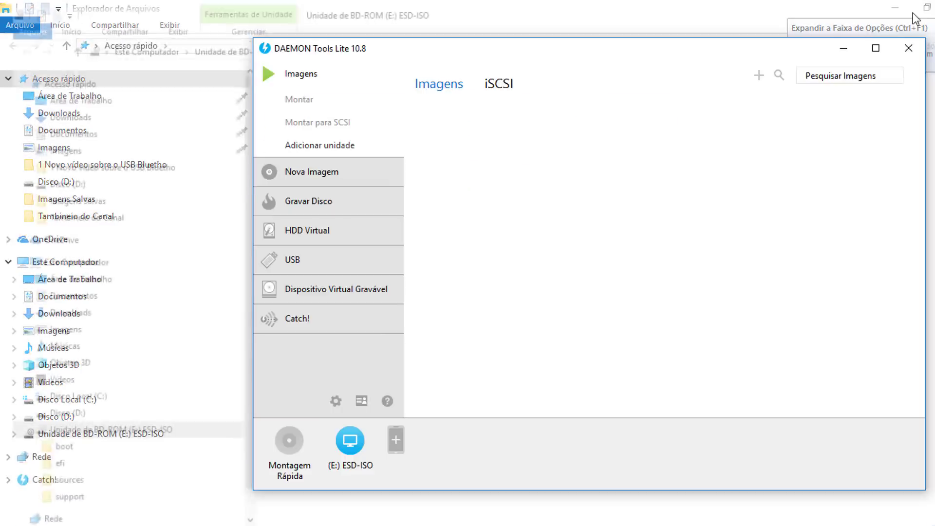
{"action": "left_click", "coordinate": [894, 7]}
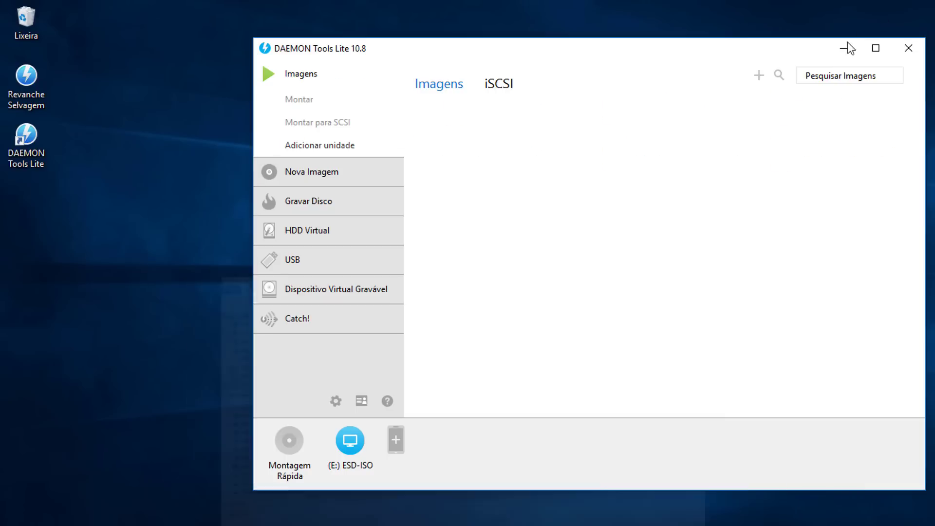
Step: Unmount the ESD-ISO image from drive (E:) and remove the empty virtual drive from DAEMON Tools Lite
{"action": "left_click", "coordinate": [373, 426]}
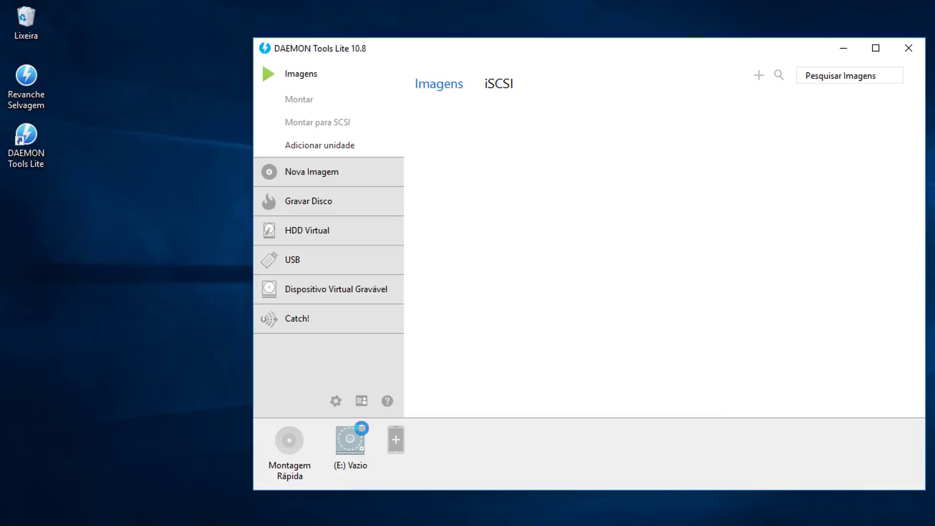
{"action": "left_click", "coordinate": [373, 425]}
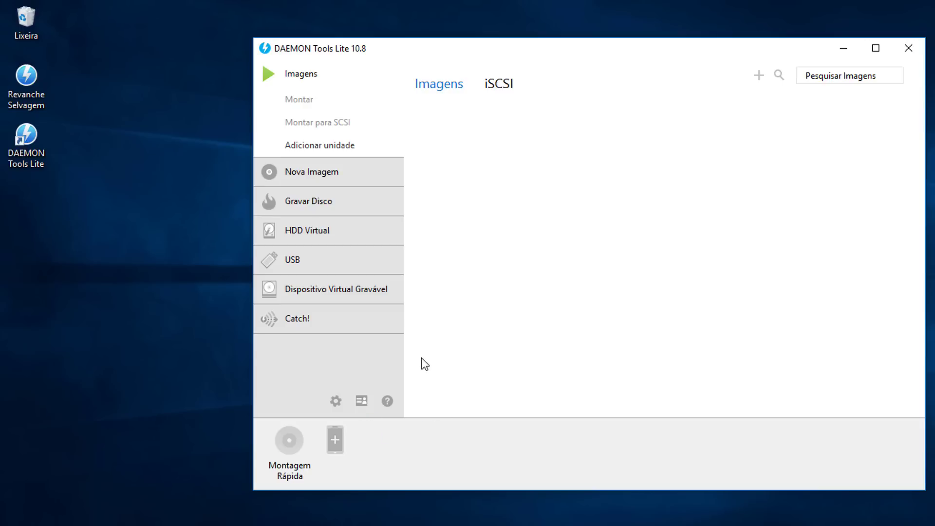